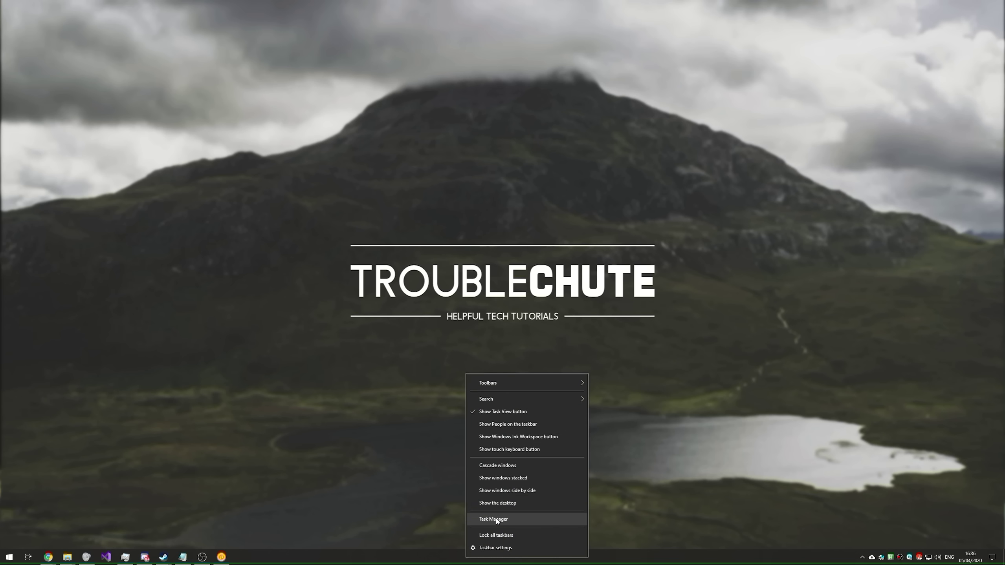
Open Task Manager and find the running Discord (32 bit) process without ending it.
left_click(491, 519)
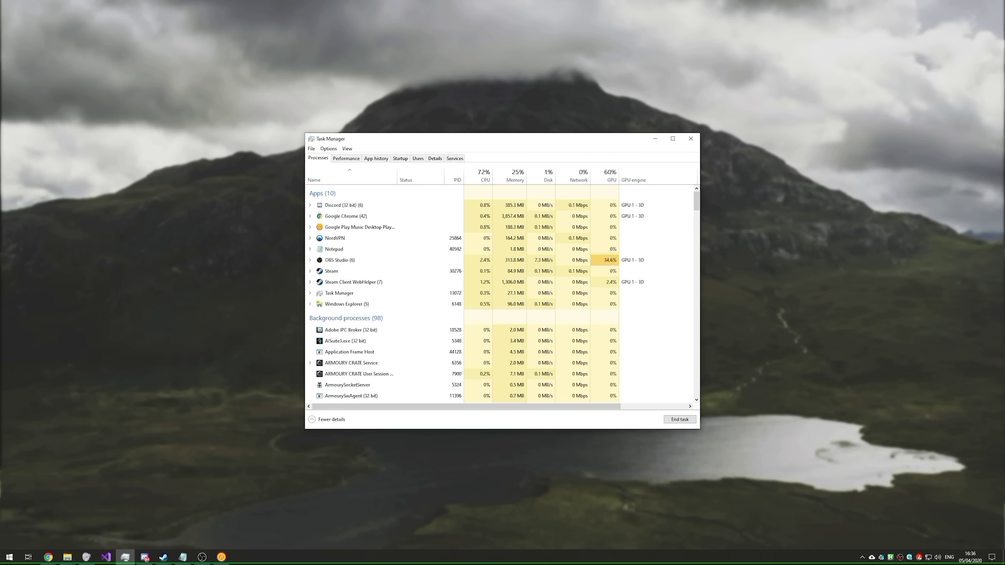
right_click(364, 208)
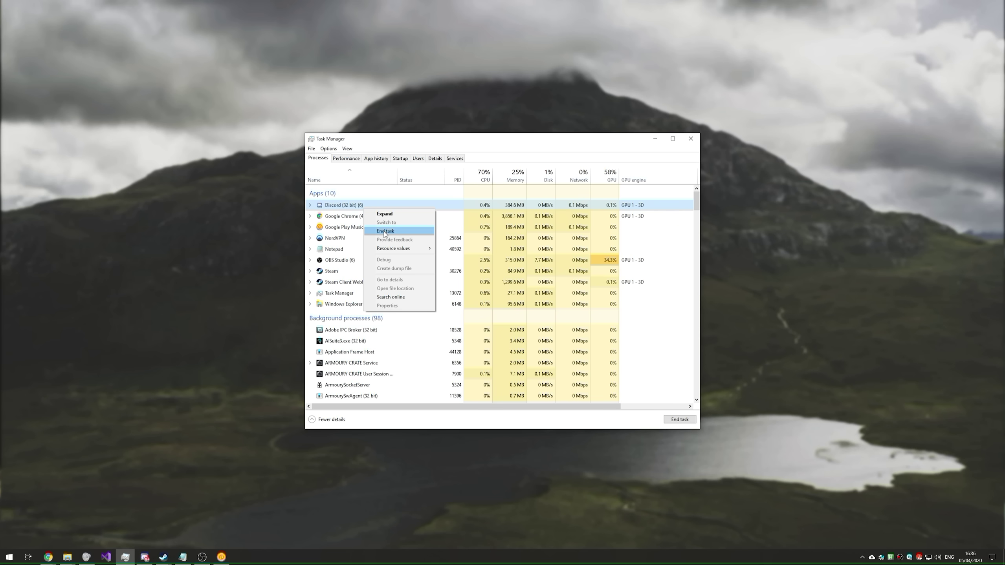
left_click(699, 204)
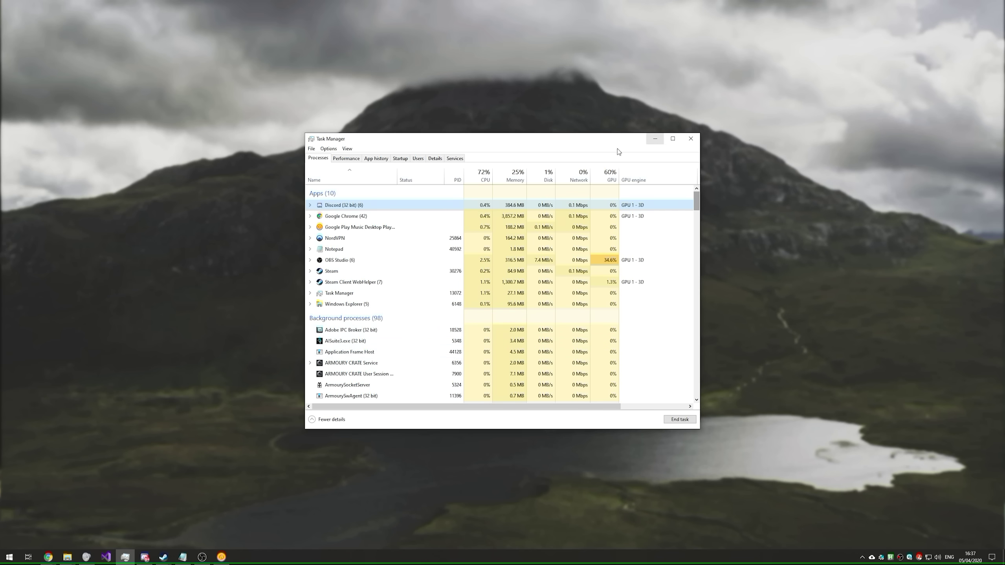
Run taskkill /F /IM discord.exe in an administrator Command Prompt to end all Discord processes.
left_click(656, 144)
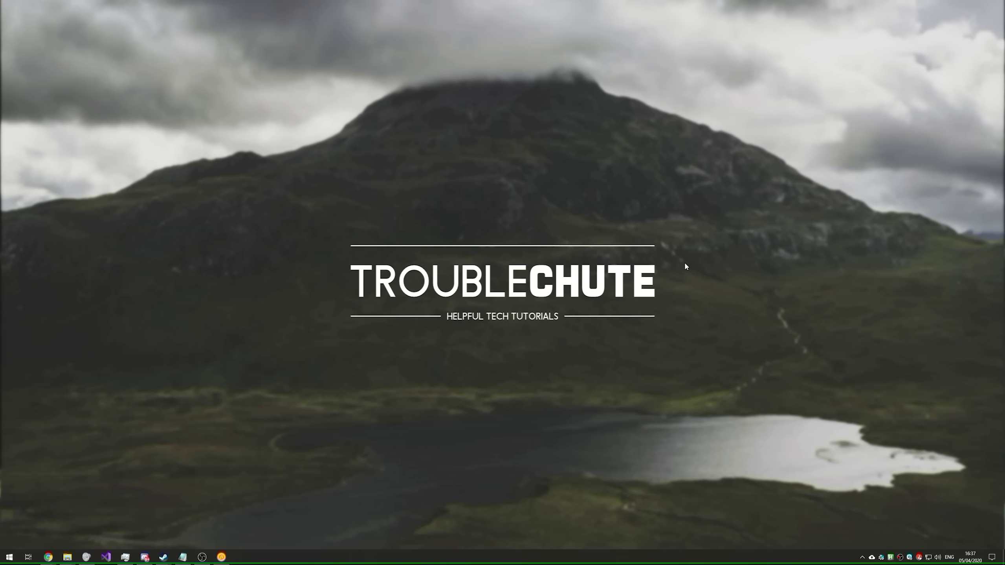
key("super")
type("cmd")
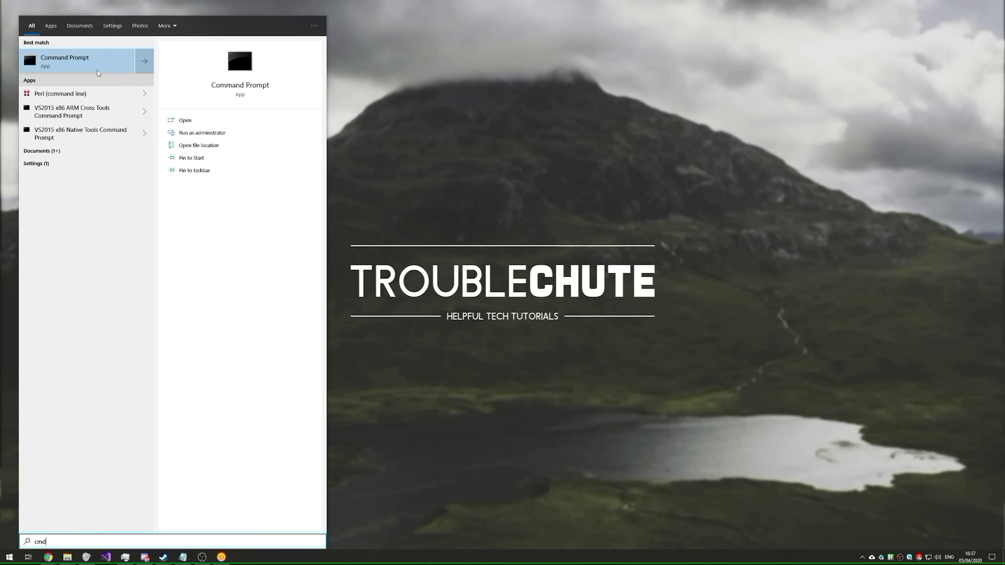
right_click(99, 59)
key("Escape")
left_click(202, 133)
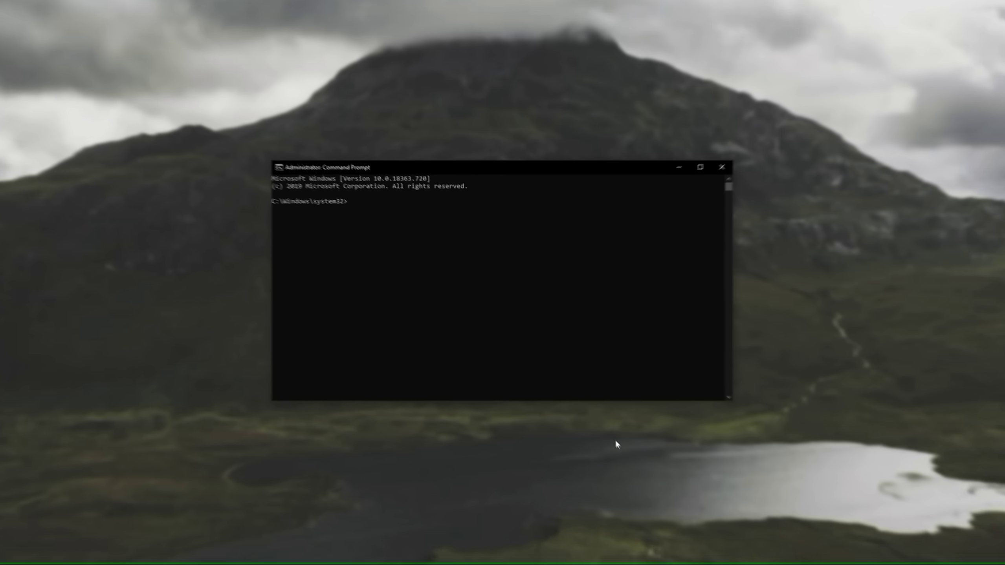
type("taskkill")
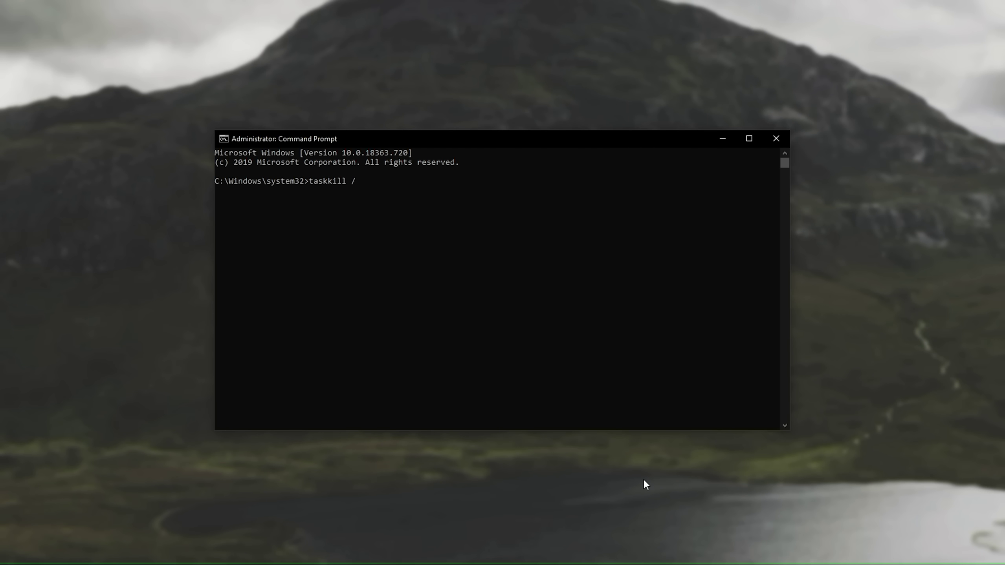
type(" /F /IM discord.exe")
key("Return")
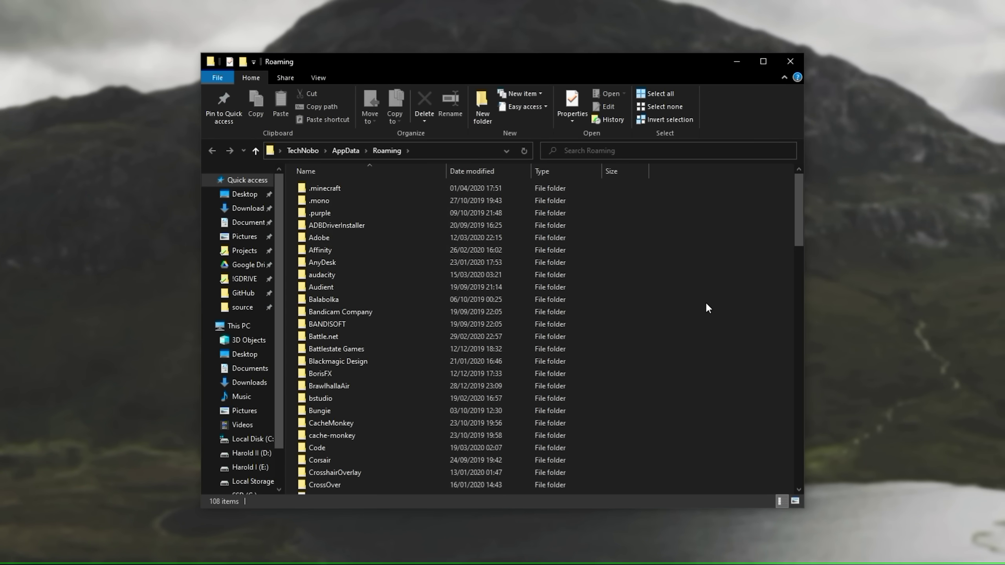
Delete the Discord folder from AppData\Roaming.
scroll(799, 202, "down", 2)
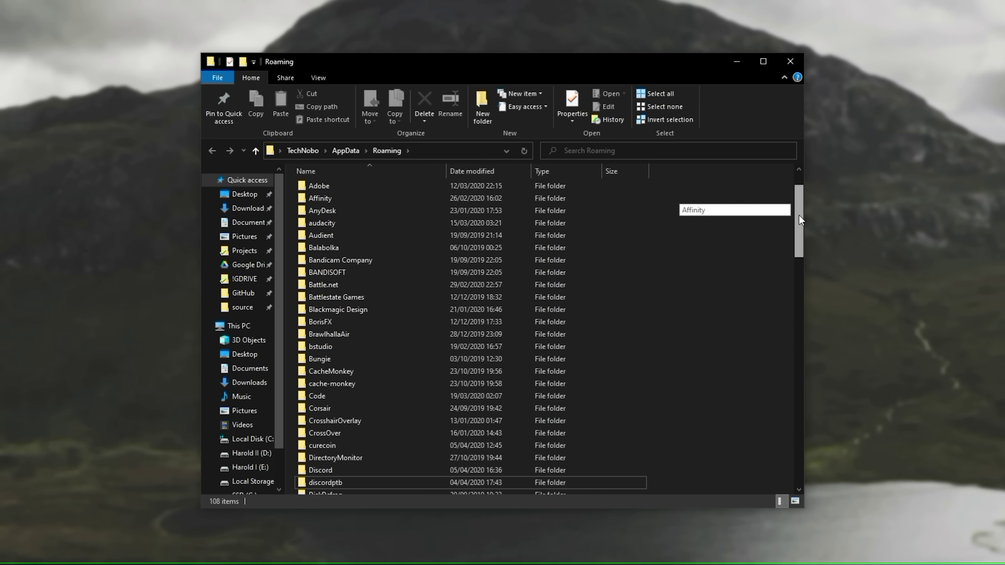
left_click(388, 455)
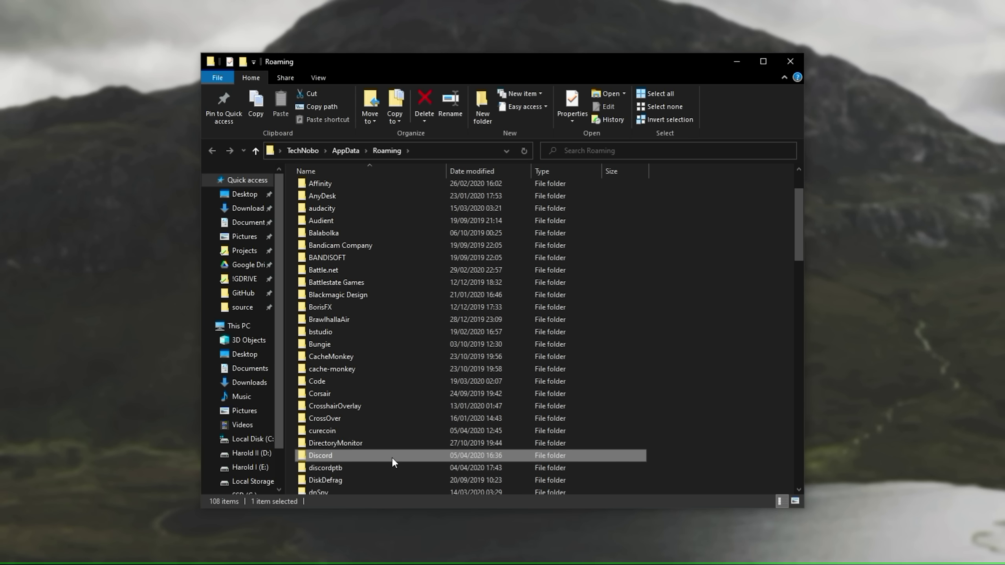
left_click(420, 467)
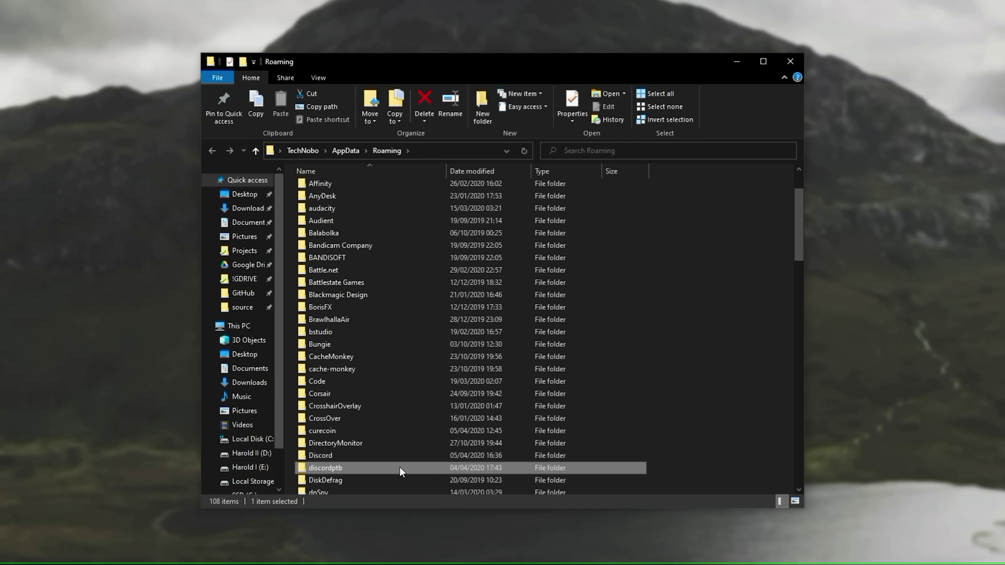
left_click(367, 456)
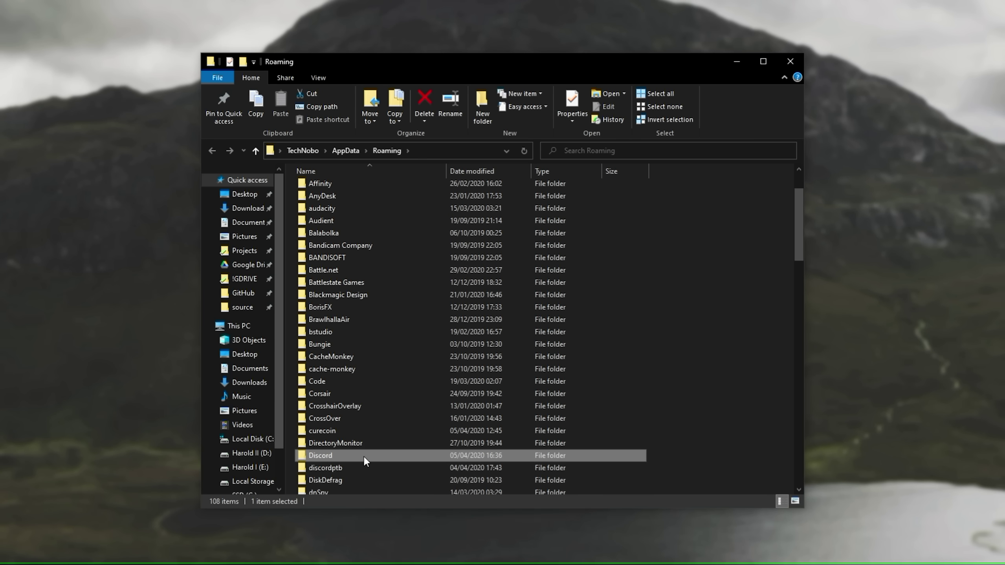
key("Delete")
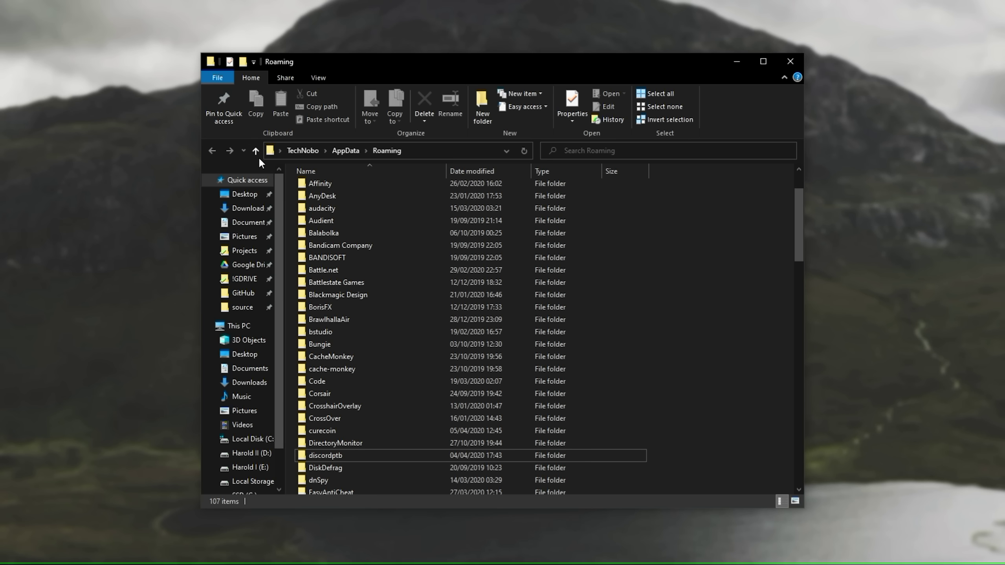
Delete the Discord folder from AppData\Local and close File Explorer.
left_click(350, 151)
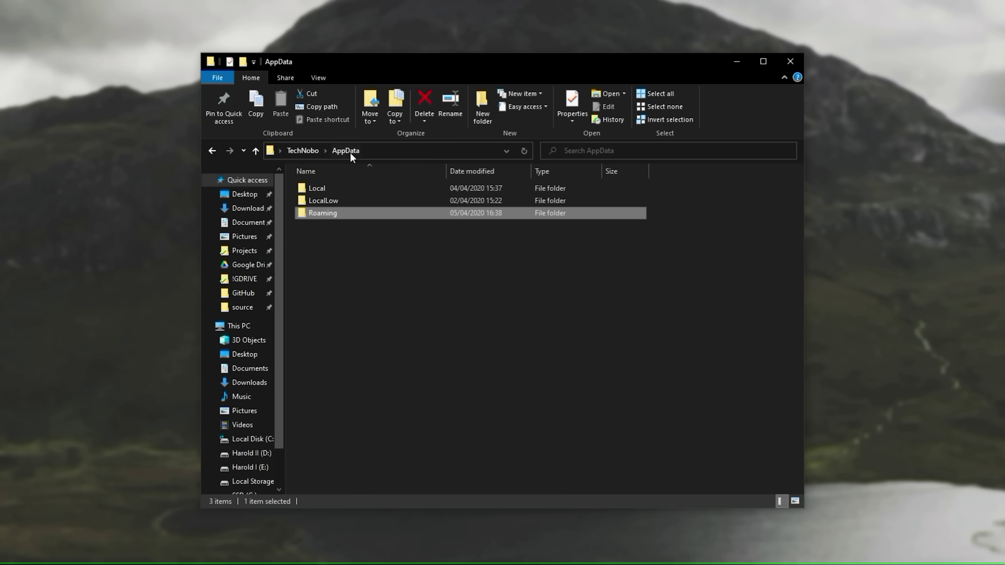
double_click(339, 189)
left_click_drag(800, 200, 801, 237)
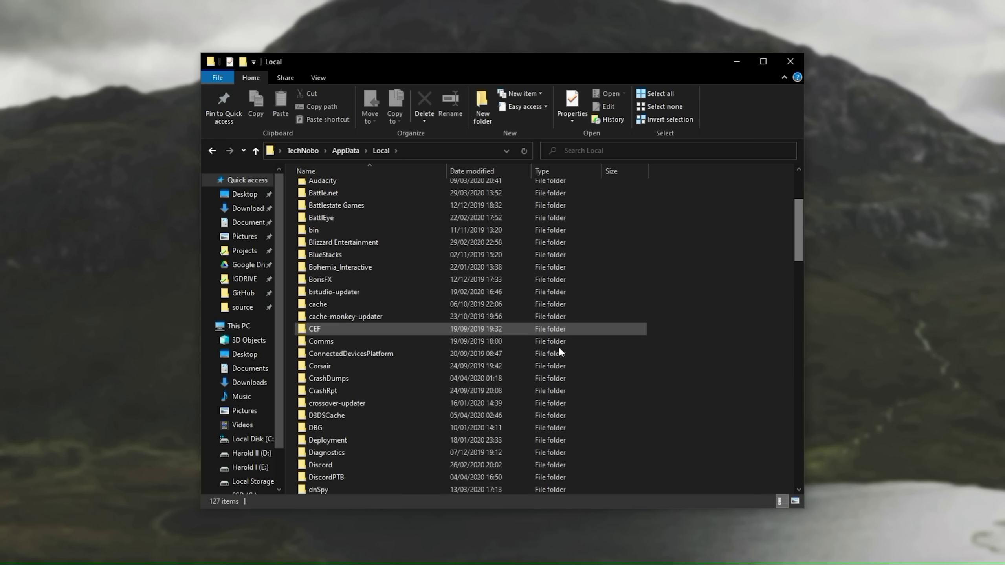
left_click(340, 469)
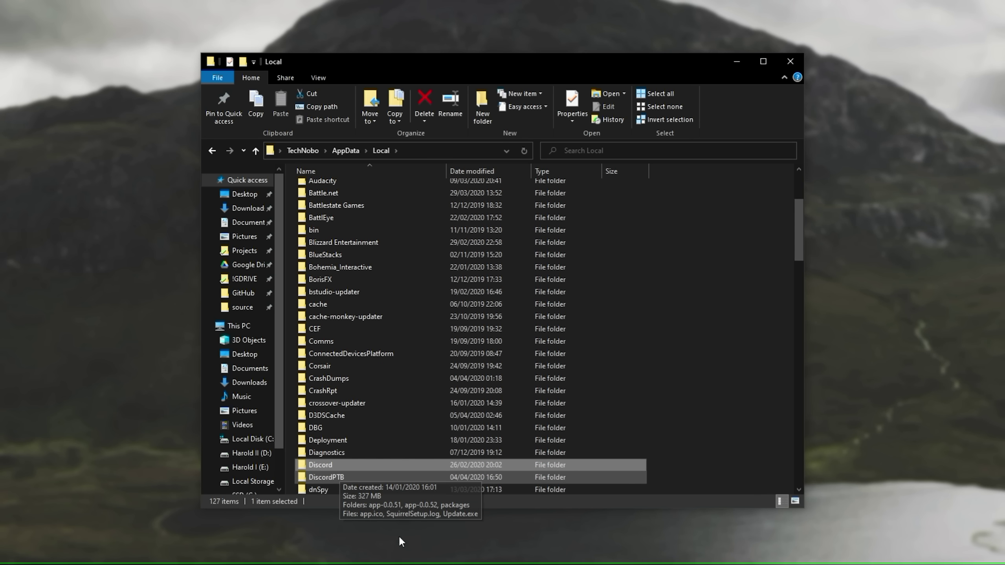
key("Delete")
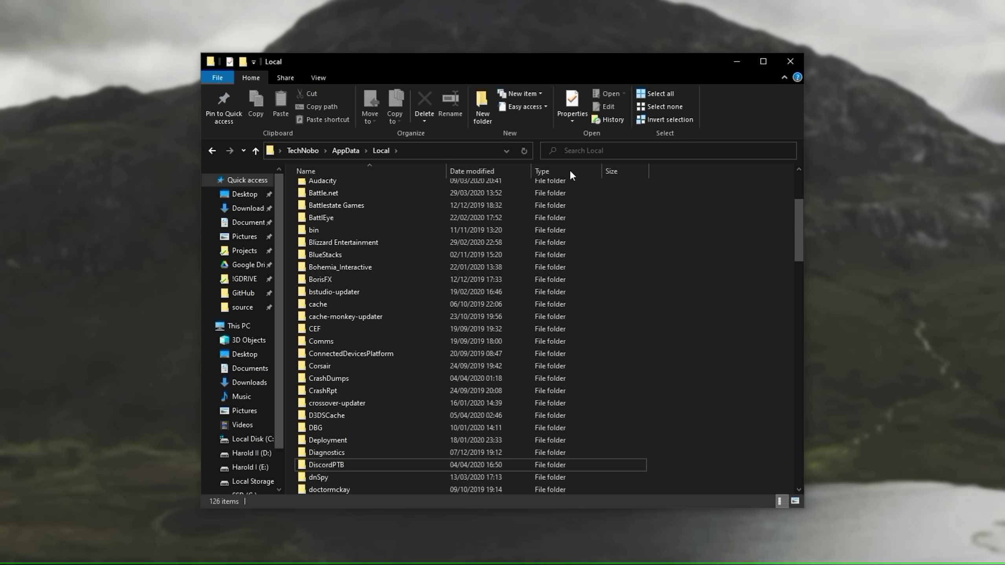
left_click(797, 60)
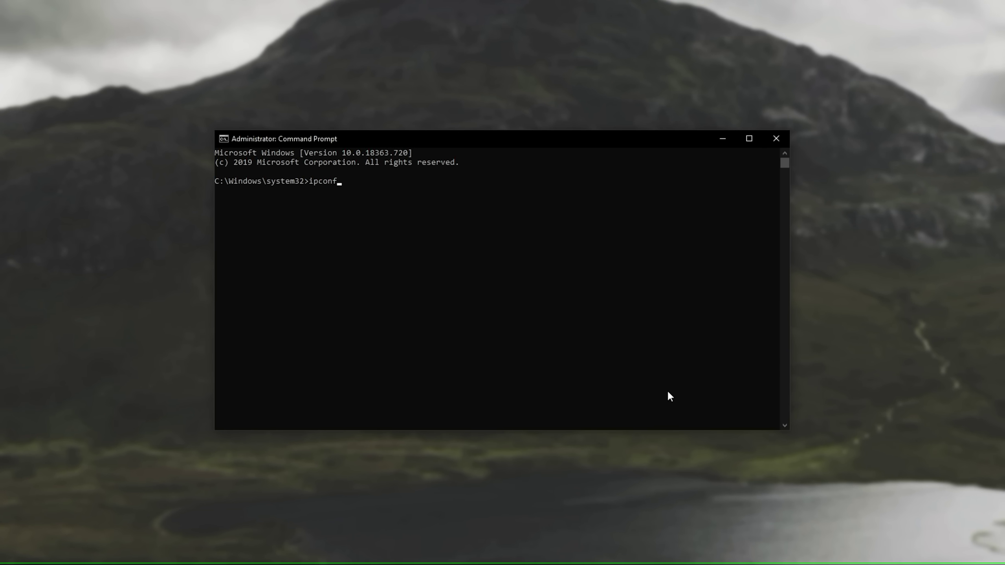
Run ipconfig /flushdns in the administrator Command Prompt.
type("ig /flushdns")
key("Return")
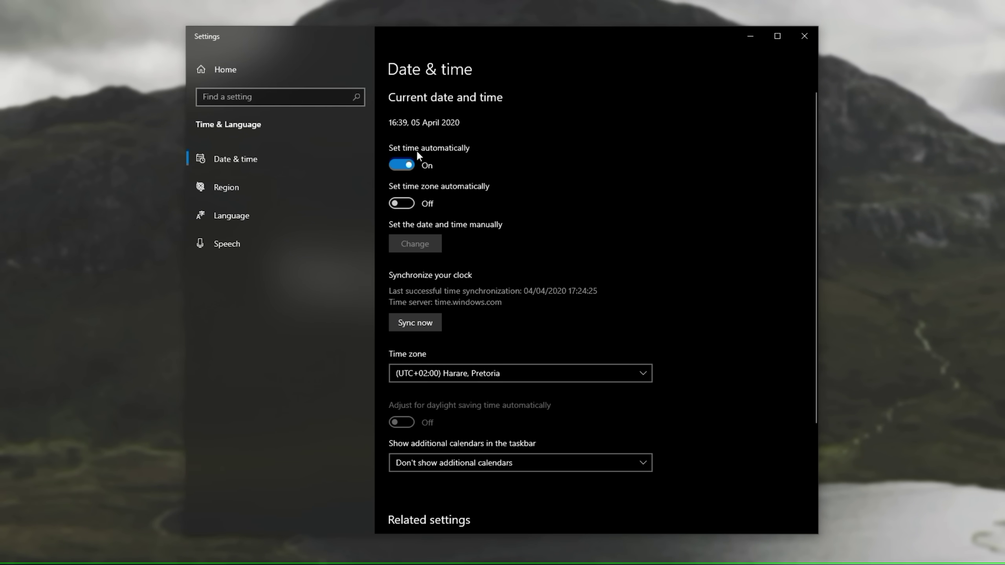
Turn Set time automatically off and back on to resync the clock, then close Settings.
left_click(429, 158)
left_click(402, 165)
left_click(803, 37)
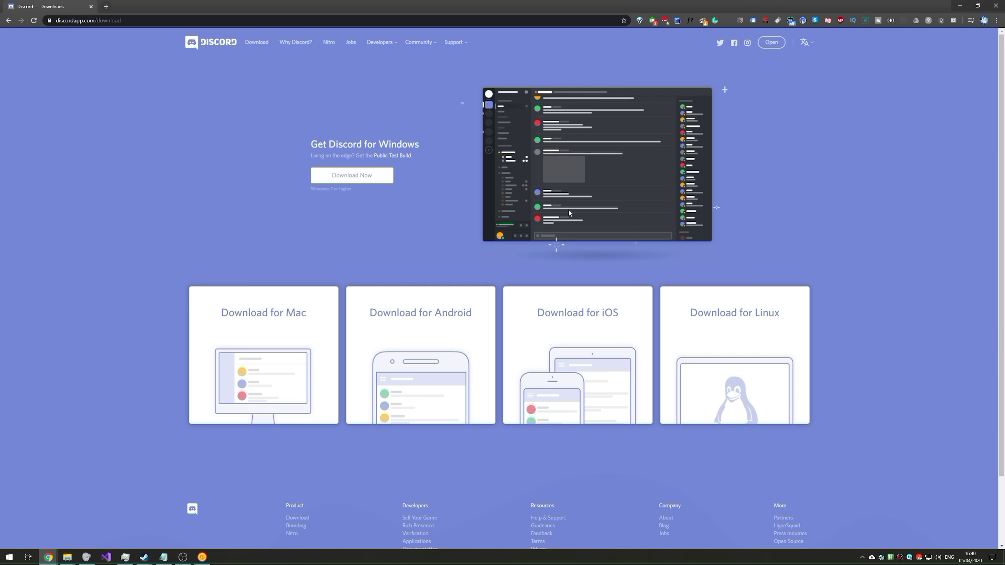
Download and run DiscordSetup.exe past the security warning, then close Chrome.
left_click(351, 175)
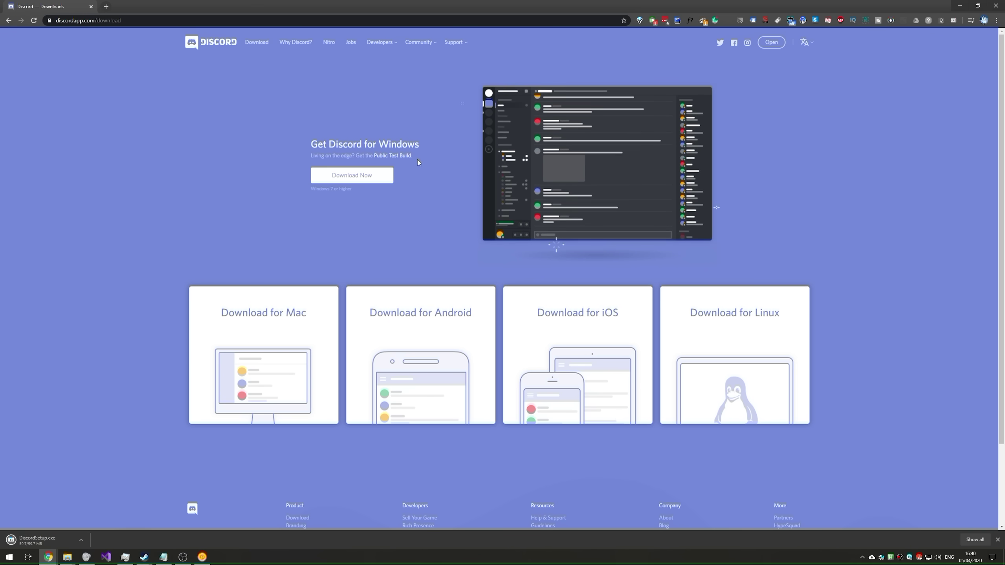
left_click_drag(414, 156, 312, 156)
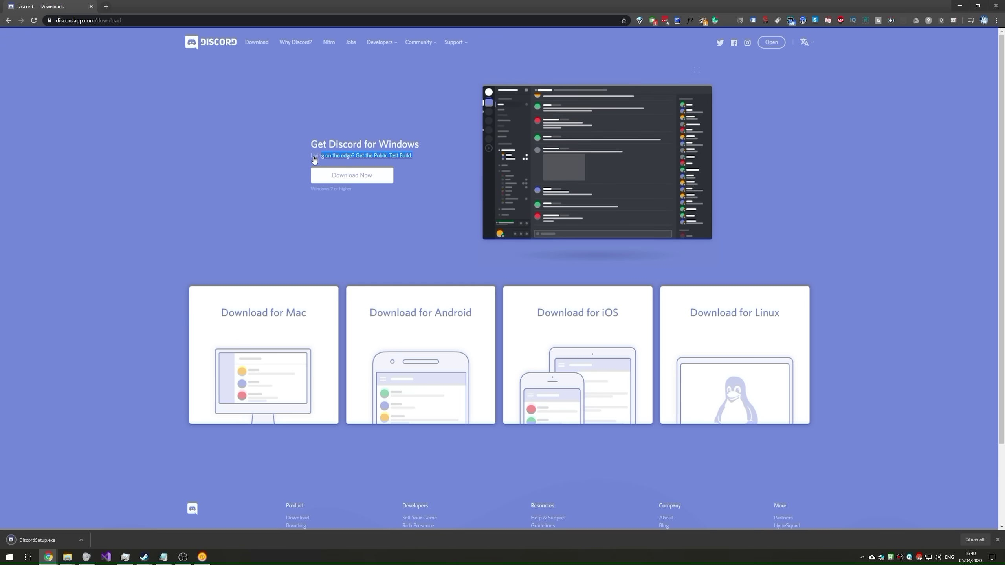
left_click(337, 160)
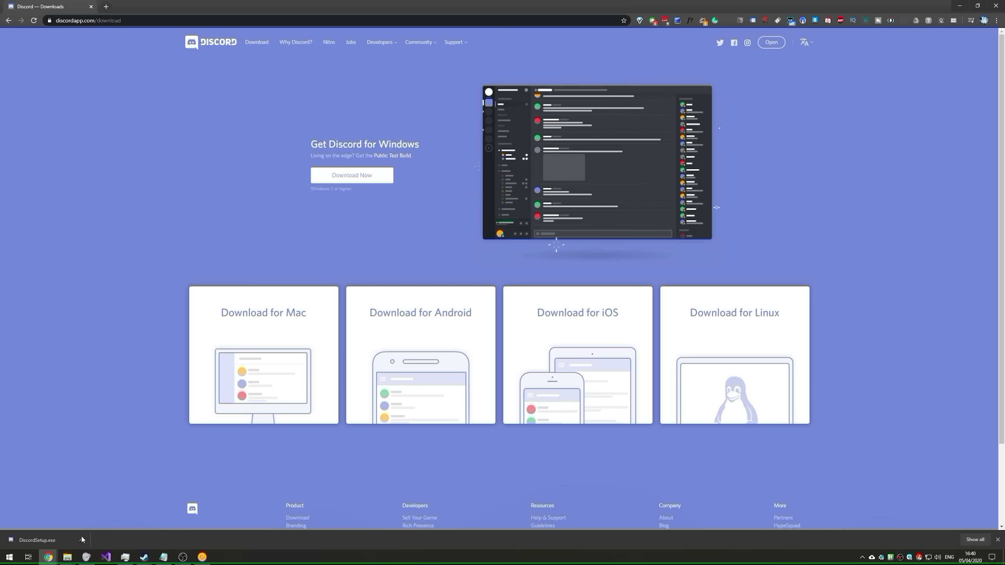
left_click(36, 539)
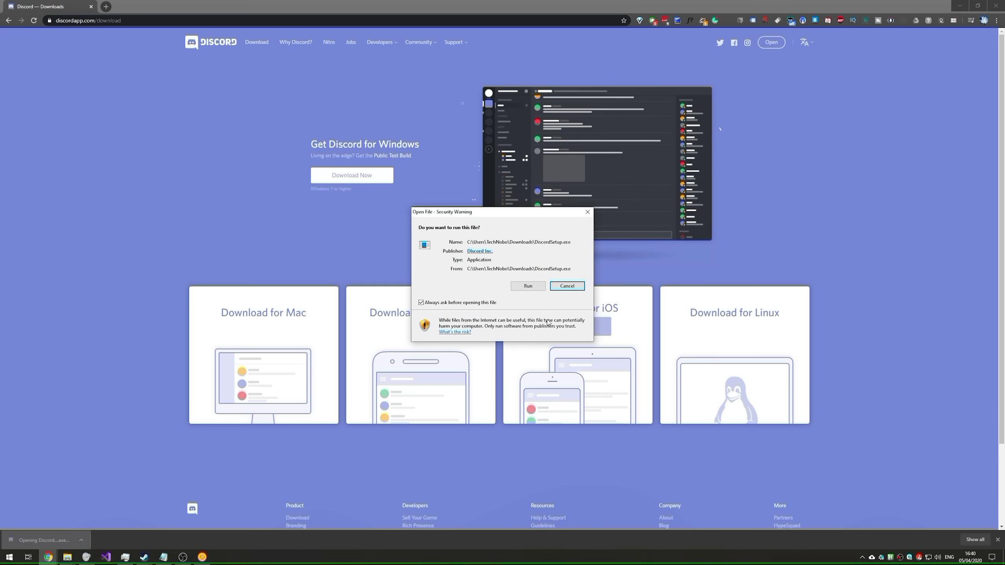
left_click(531, 290)
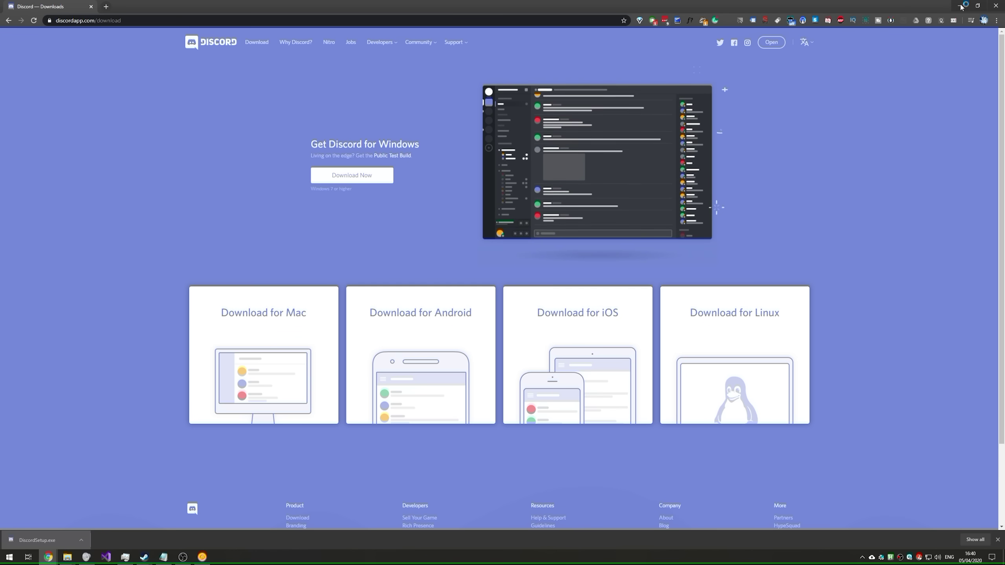
left_click(995, 7)
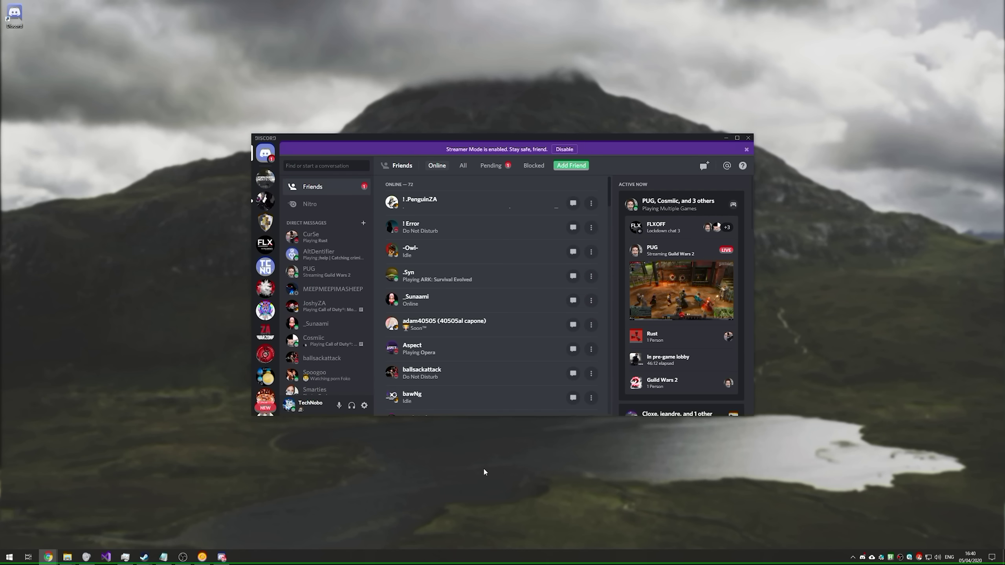
Check the FLXOFF server loads, dismiss the Streamer Mode notice, and open User Settings.
left_click(265, 244)
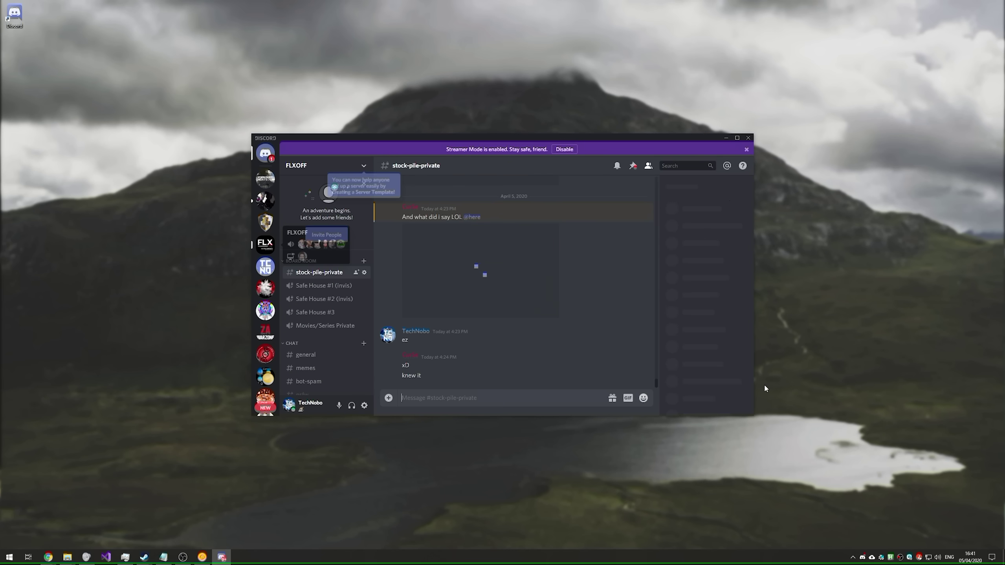
scroll(313, 349, "down", 5)
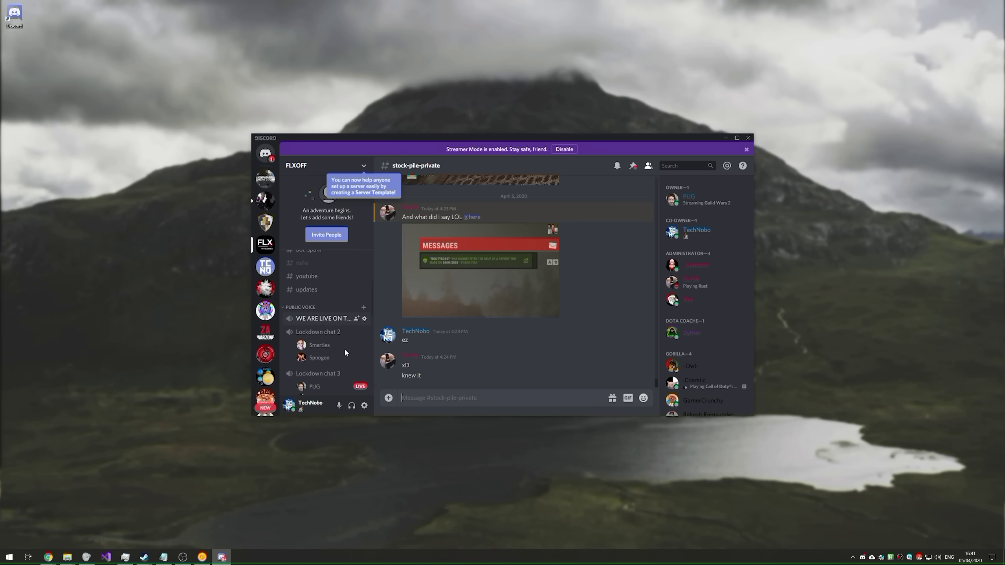
scroll(316, 343, "down", 2)
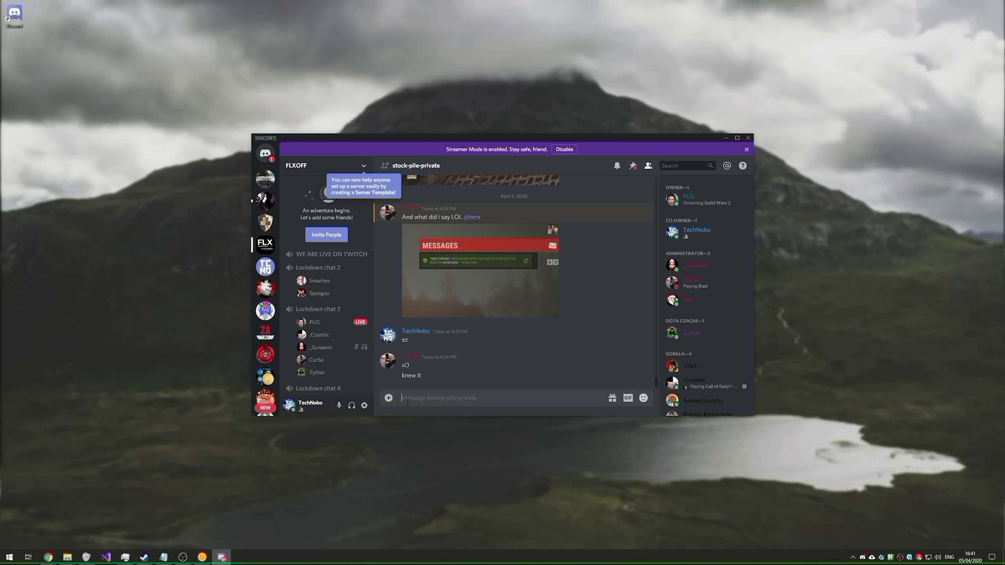
left_click(746, 149)
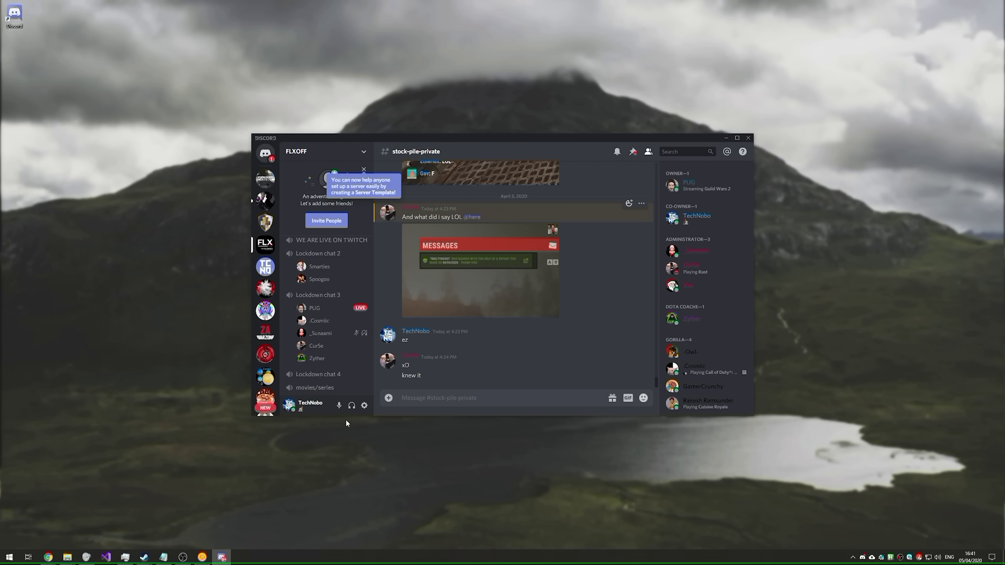
left_click(364, 406)
Add a new keybind on the Keybinds page and choose its action from the list.
scroll(355, 352, "down", 1)
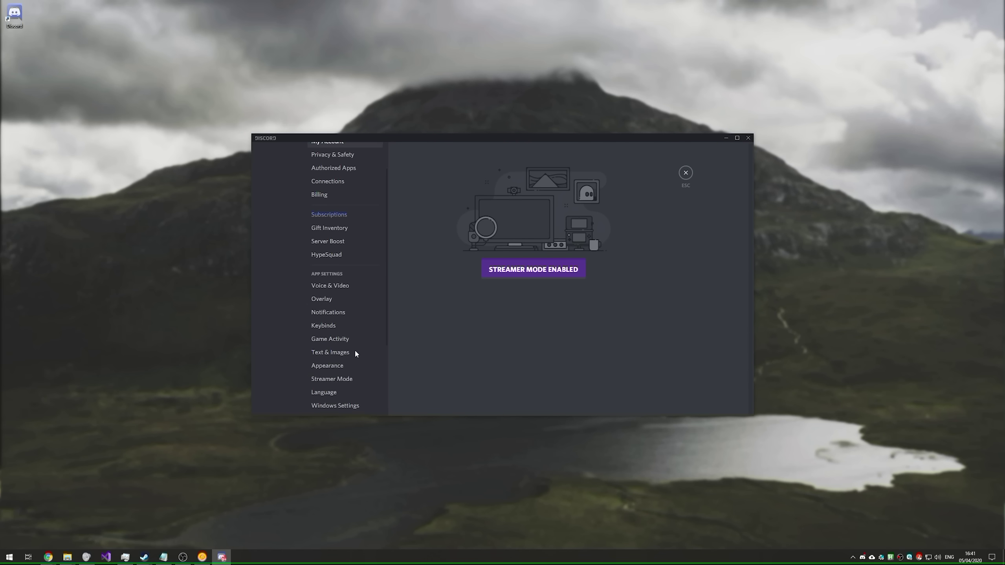
scroll(354, 348, "down", 2)
scroll(352, 337, "up", 2)
left_click(323, 326)
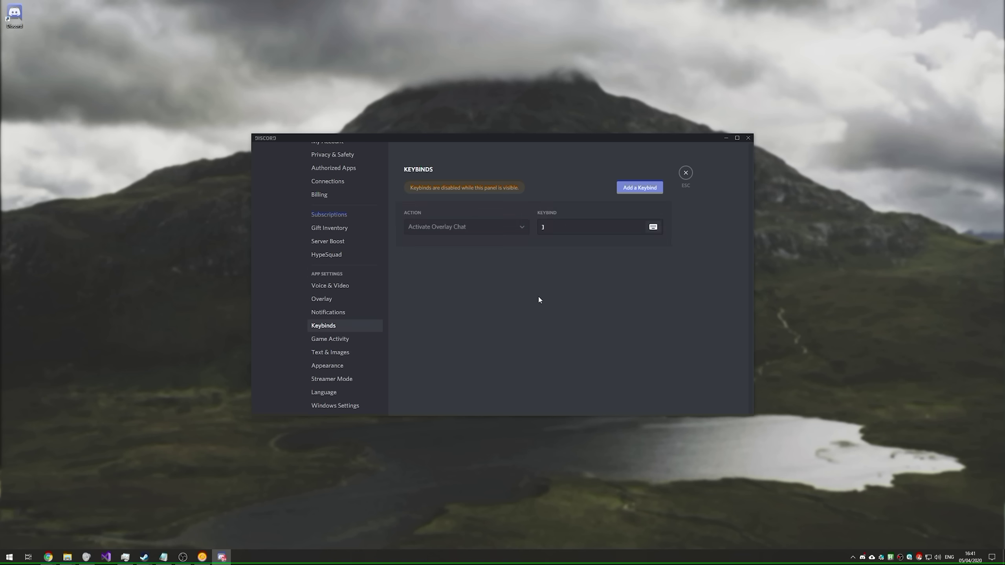
left_click(636, 188)
left_click(439, 272)
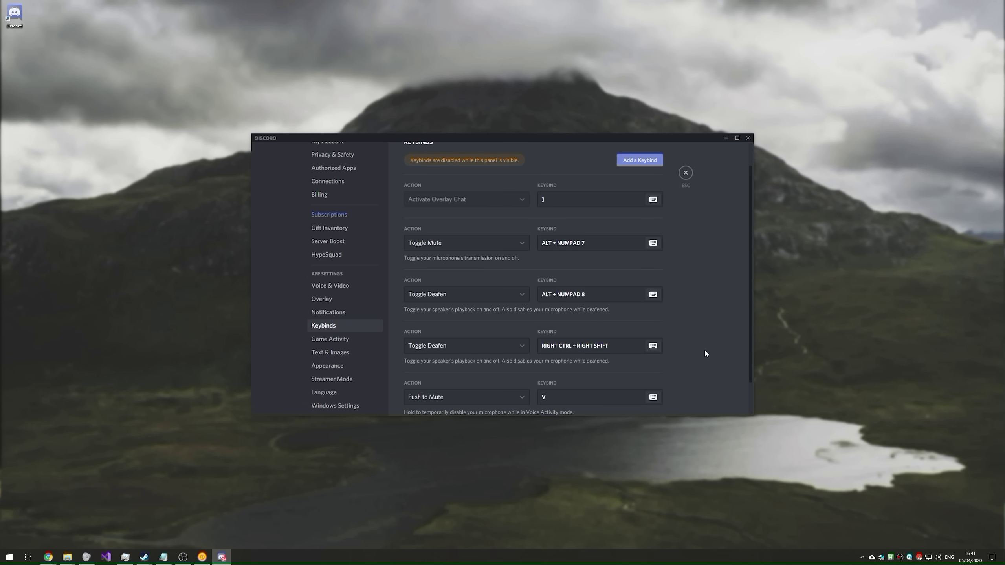
scroll(731, 293, "down", 1)
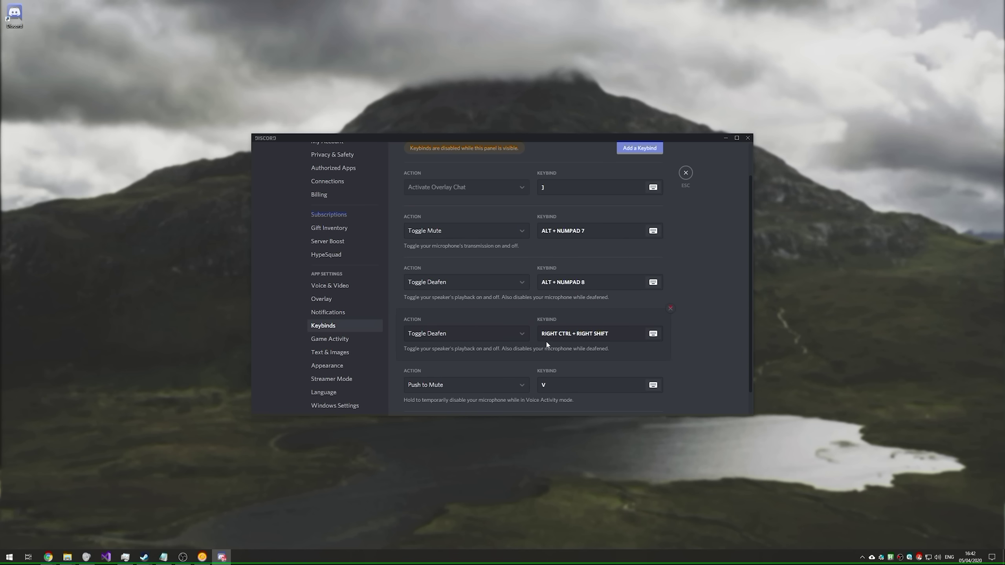
scroll(546, 341, "down", 2)
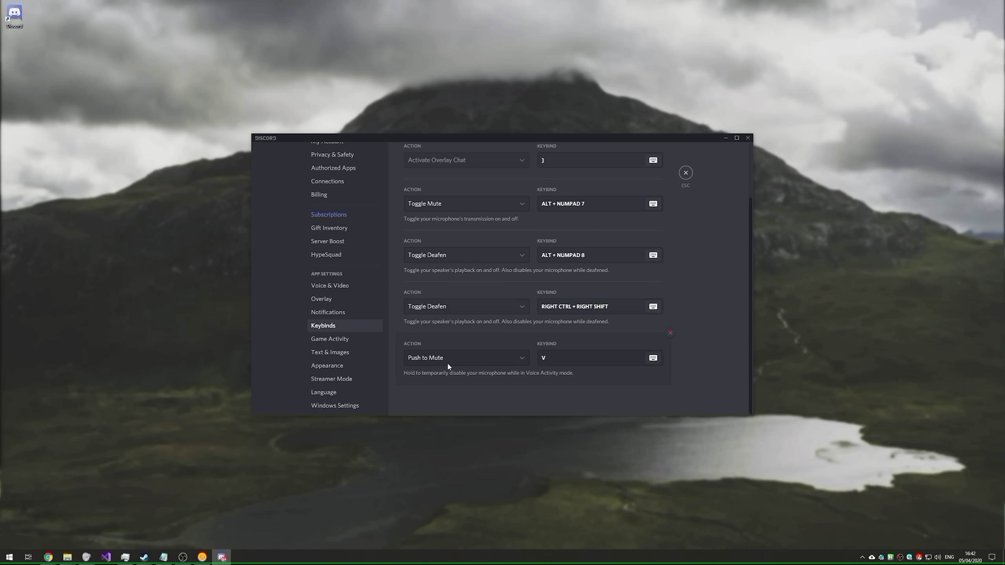
Disable Open Discord at startup, set manual -76dB input sensitivity, and turn off echo cancellation and noise reduction.
left_click(353, 407)
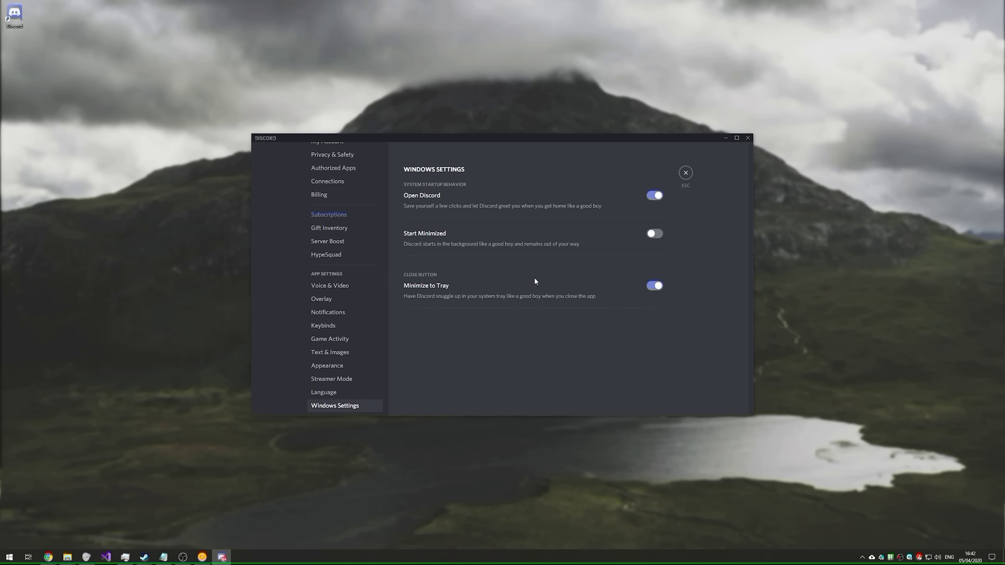
left_click(654, 196)
left_click(354, 286)
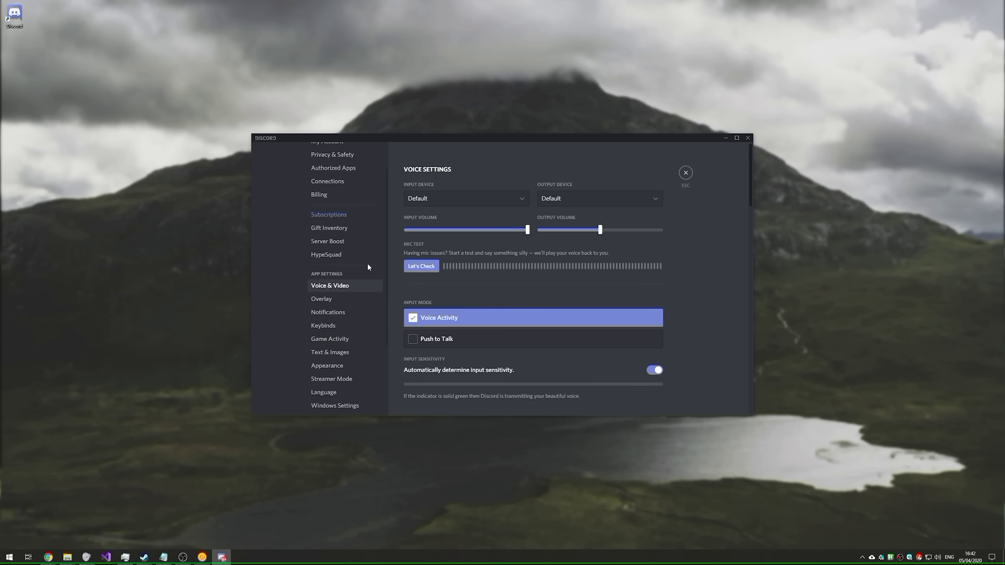
left_click(477, 199)
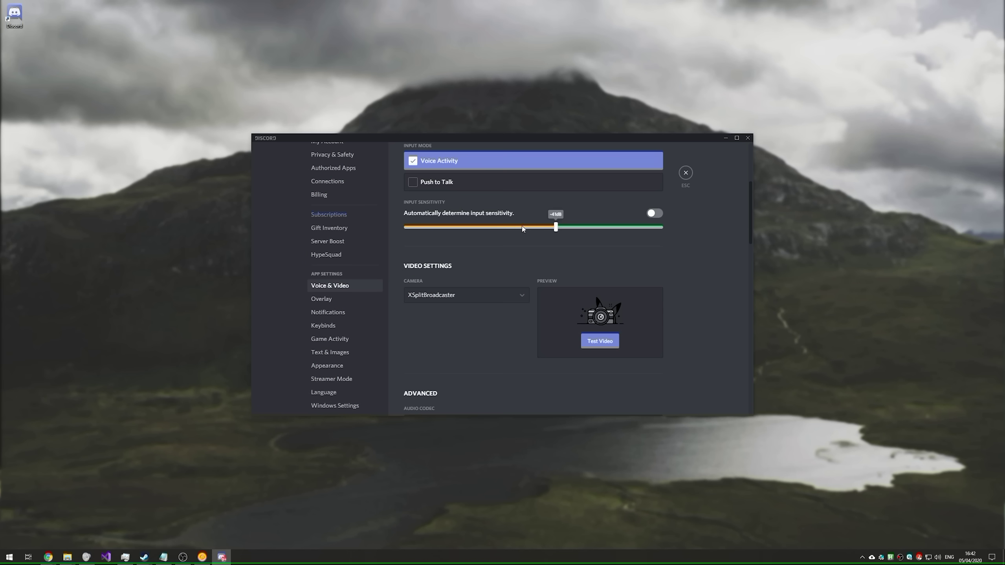
left_click_drag(558, 227, 468, 227)
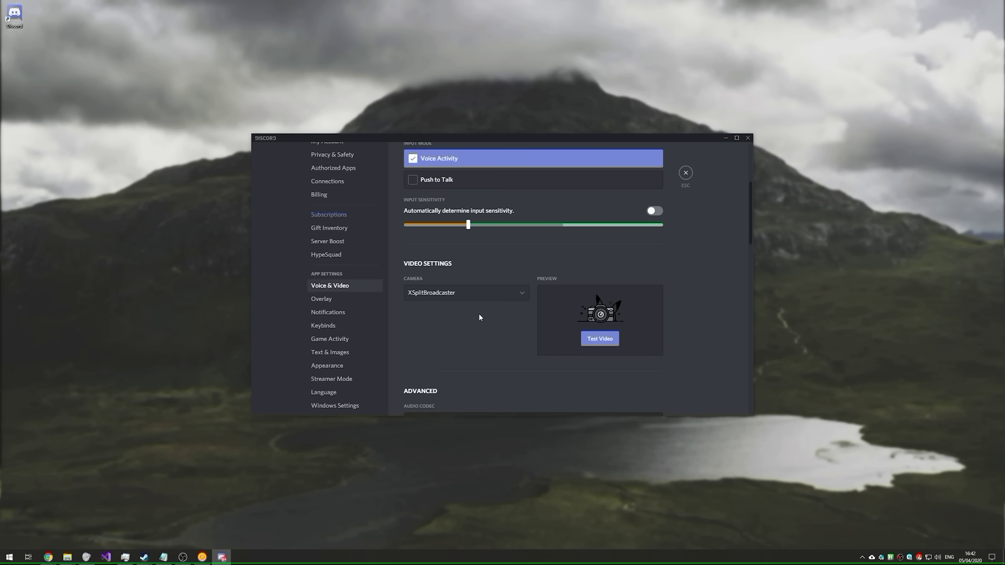
scroll(479, 312, "down", 9)
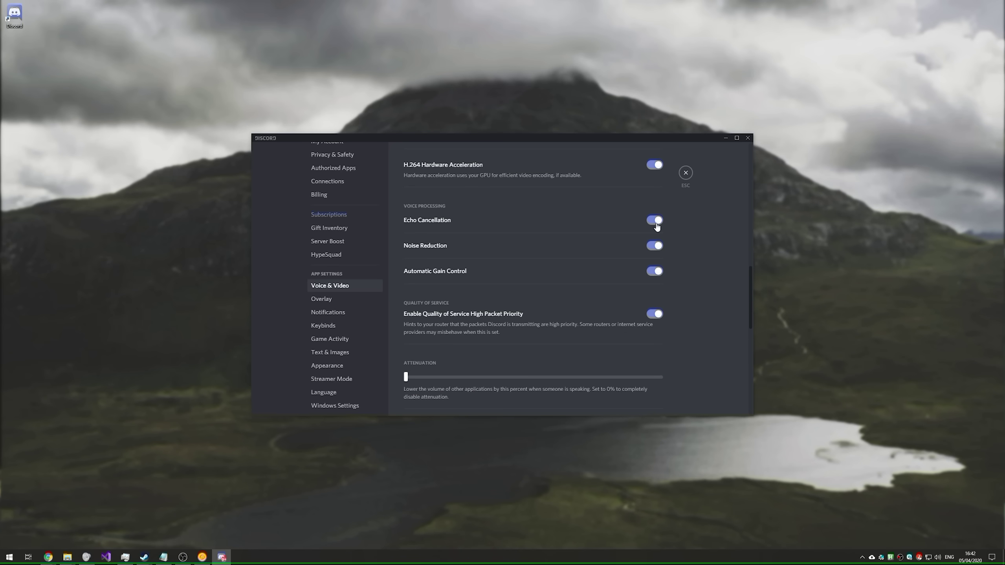
left_click(655, 223)
left_click(655, 246)
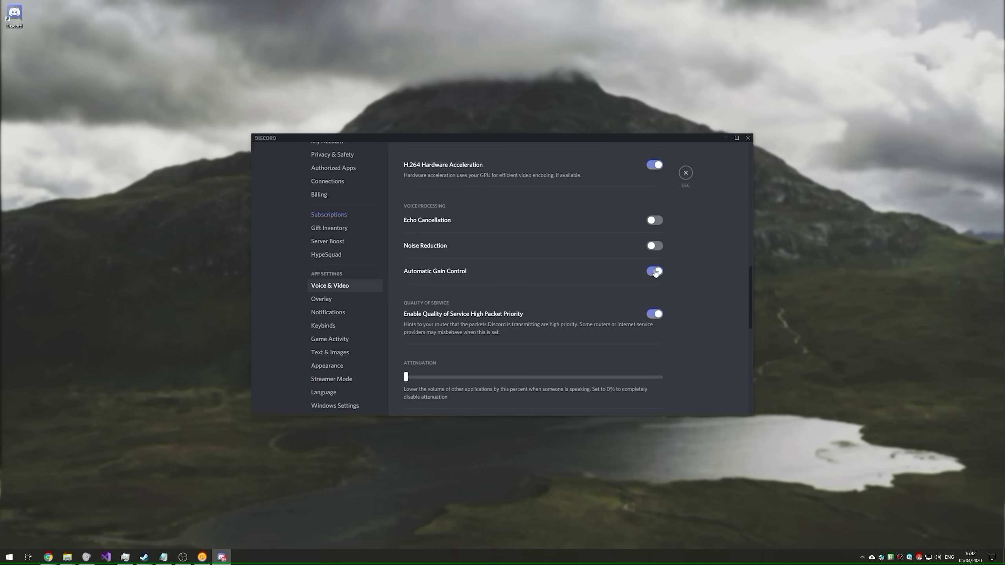
left_click(654, 313)
Leave User Settings and return to the FLXOFF stock-pile-private channel.
scroll(625, 346, "down", 3)
key("Escape")
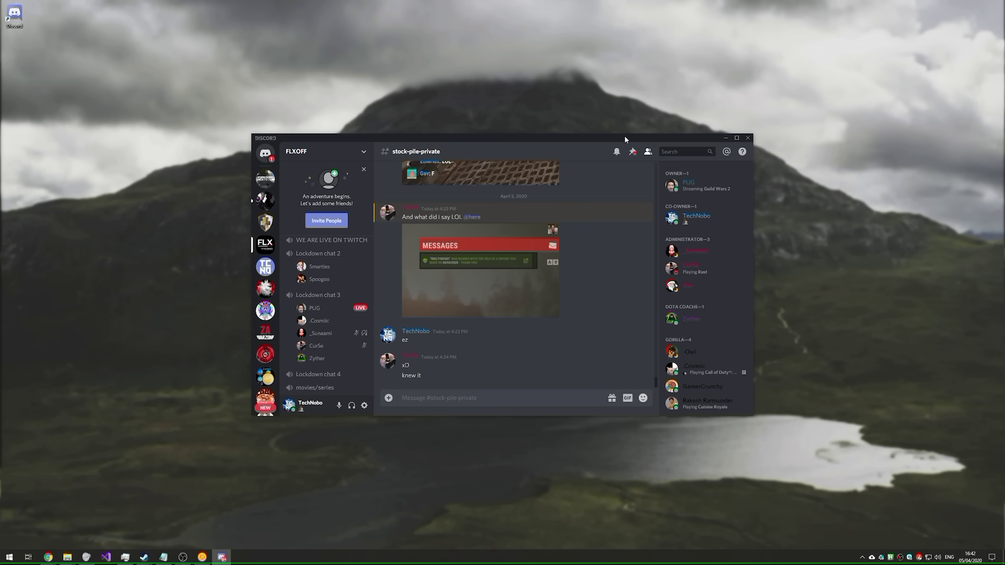